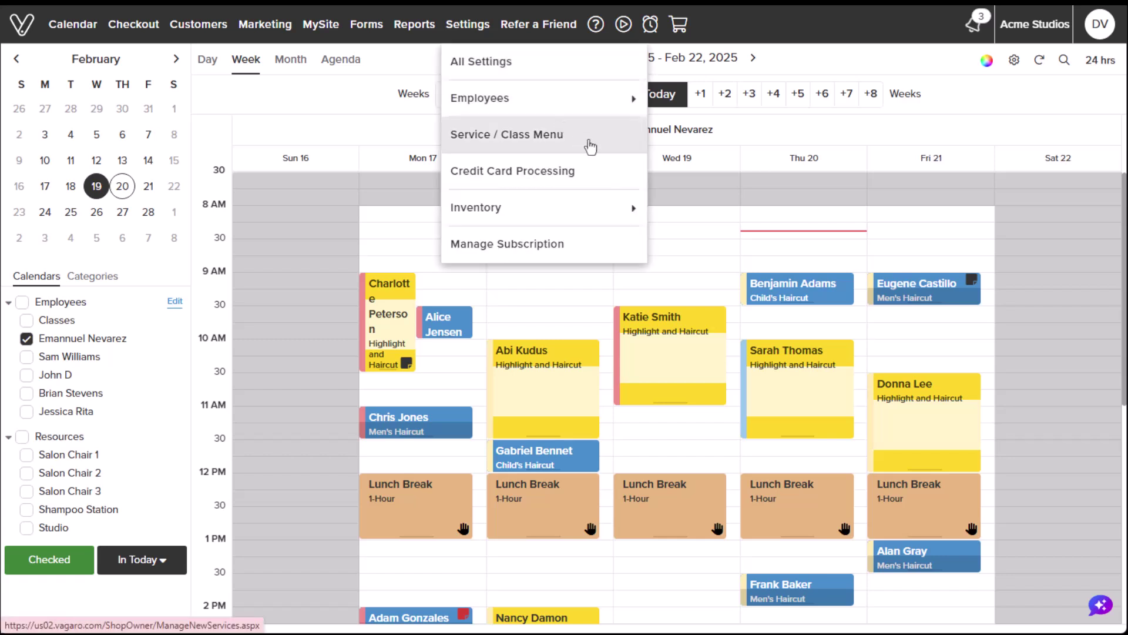
# Start a shareable link for the Women's Haircut service from the services list.
pyautogui.click(589, 146)
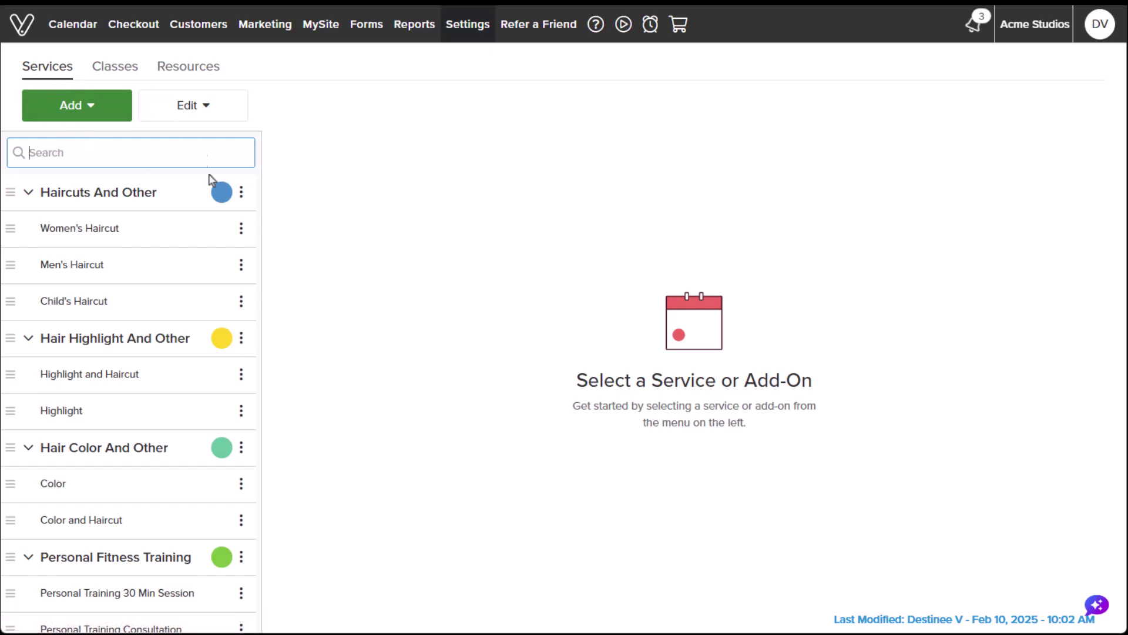
pyautogui.click(242, 232)
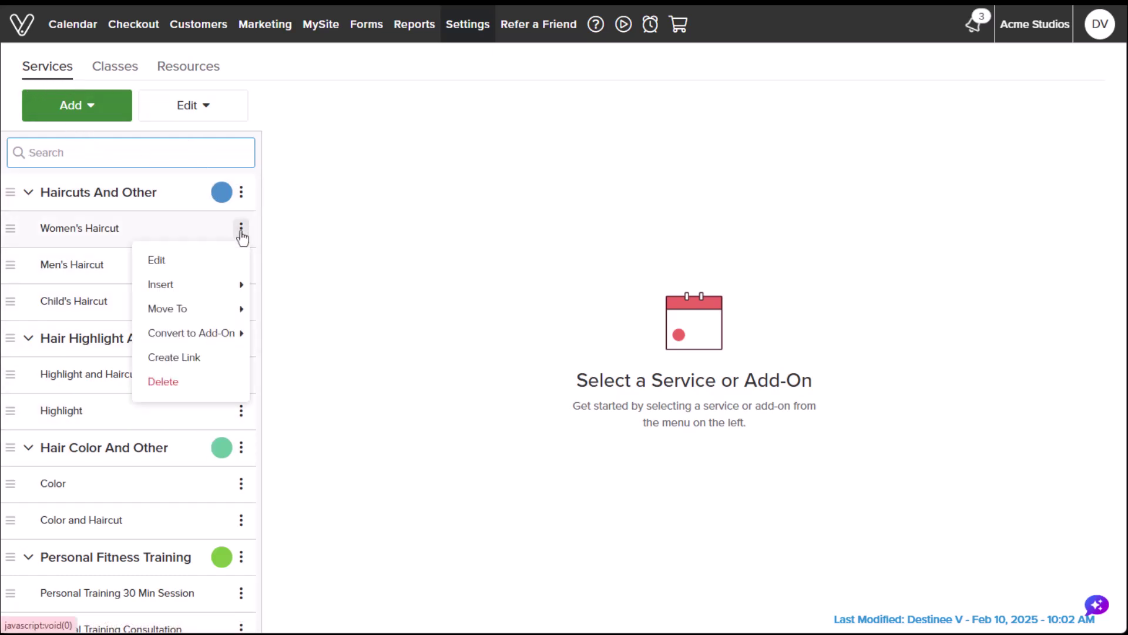
pyautogui.click(218, 367)
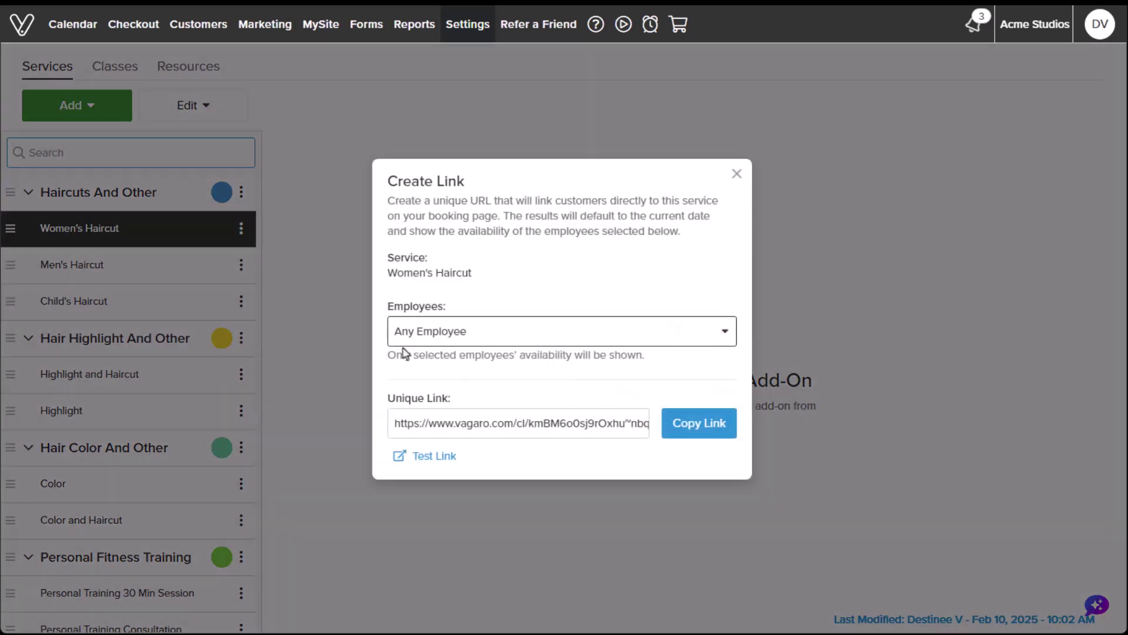
pyautogui.click(720, 342)
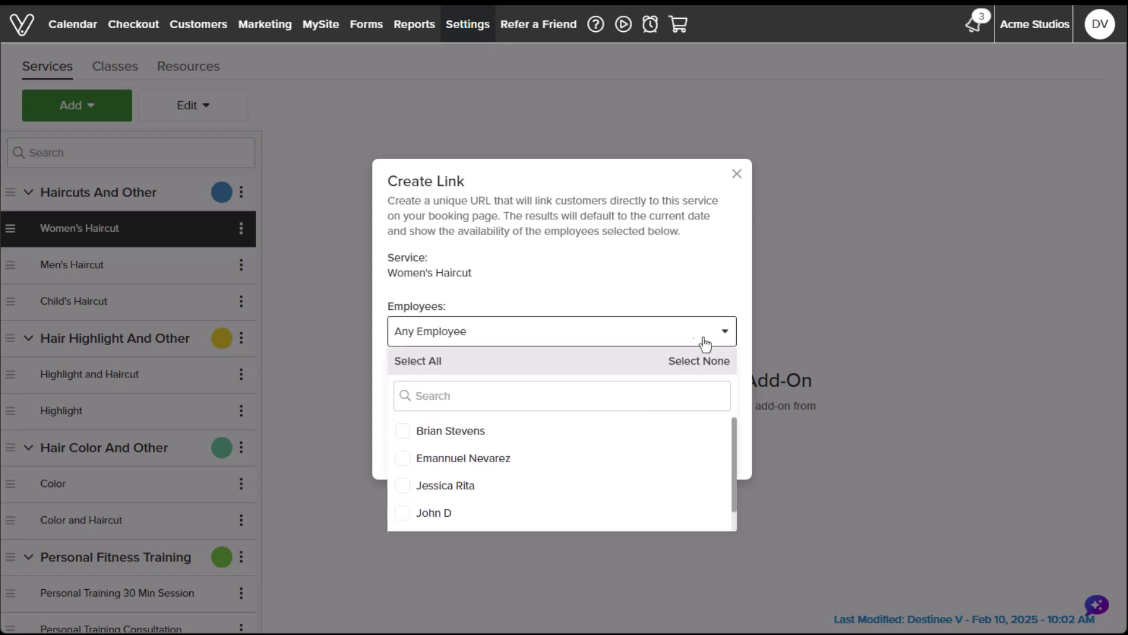
pyautogui.click(401, 365)
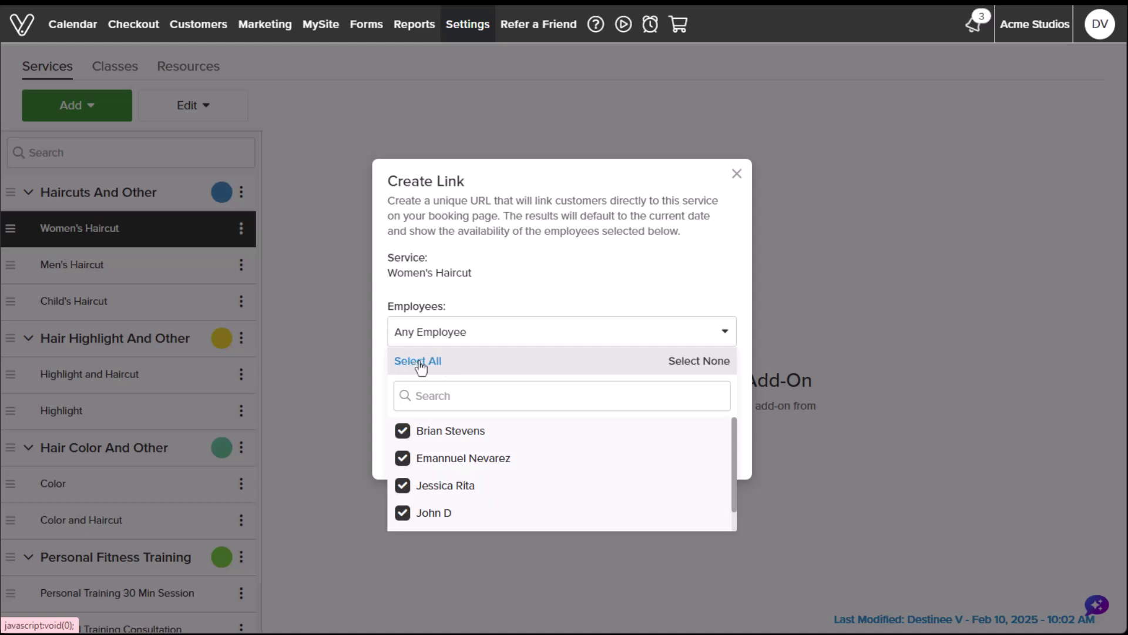
pyautogui.click(706, 361)
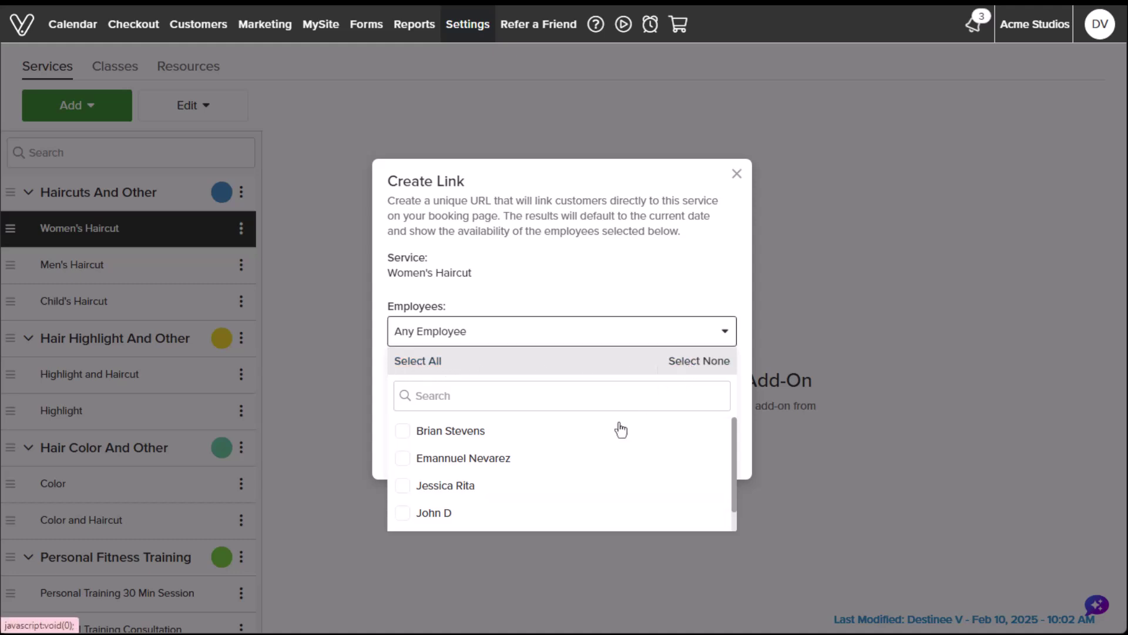
pyautogui.click(405, 486)
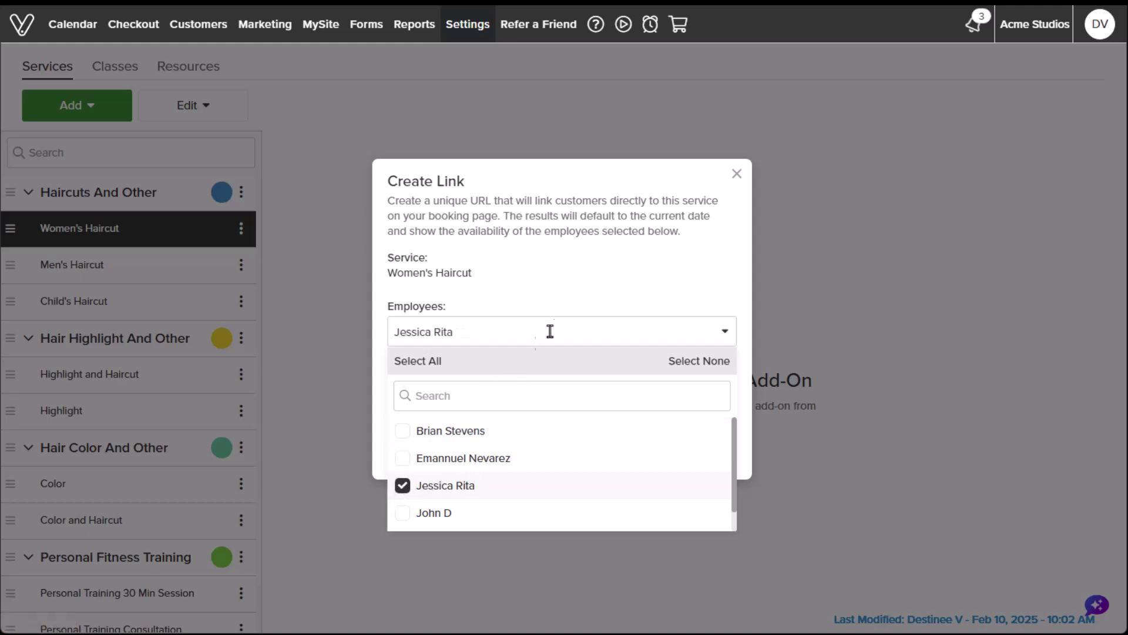
pyautogui.click(596, 298)
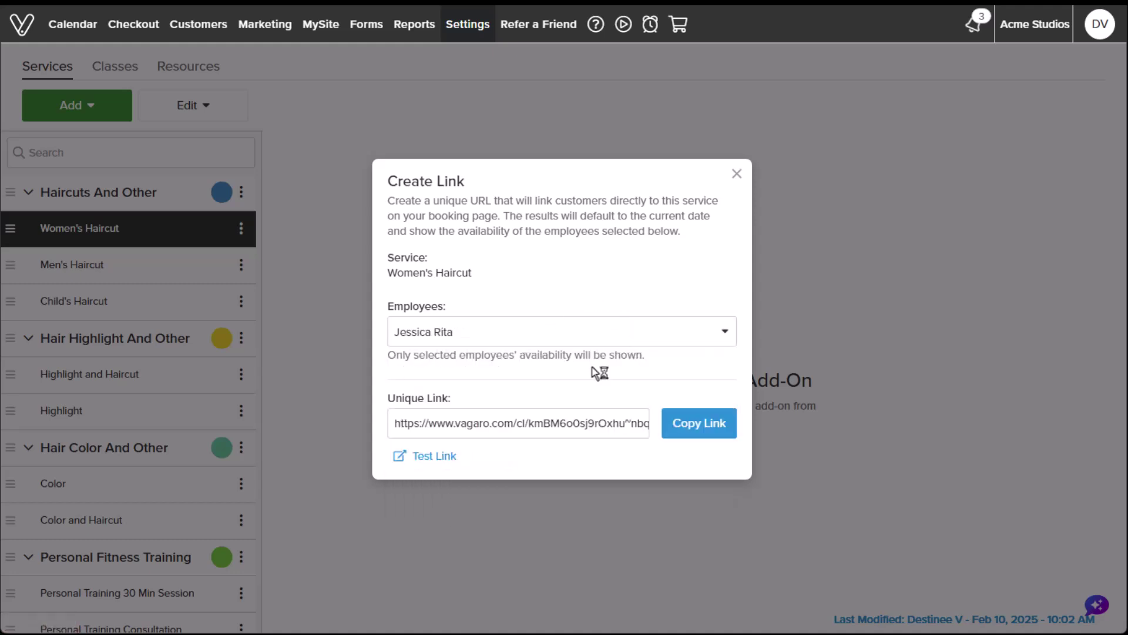
pyautogui.click(685, 432)
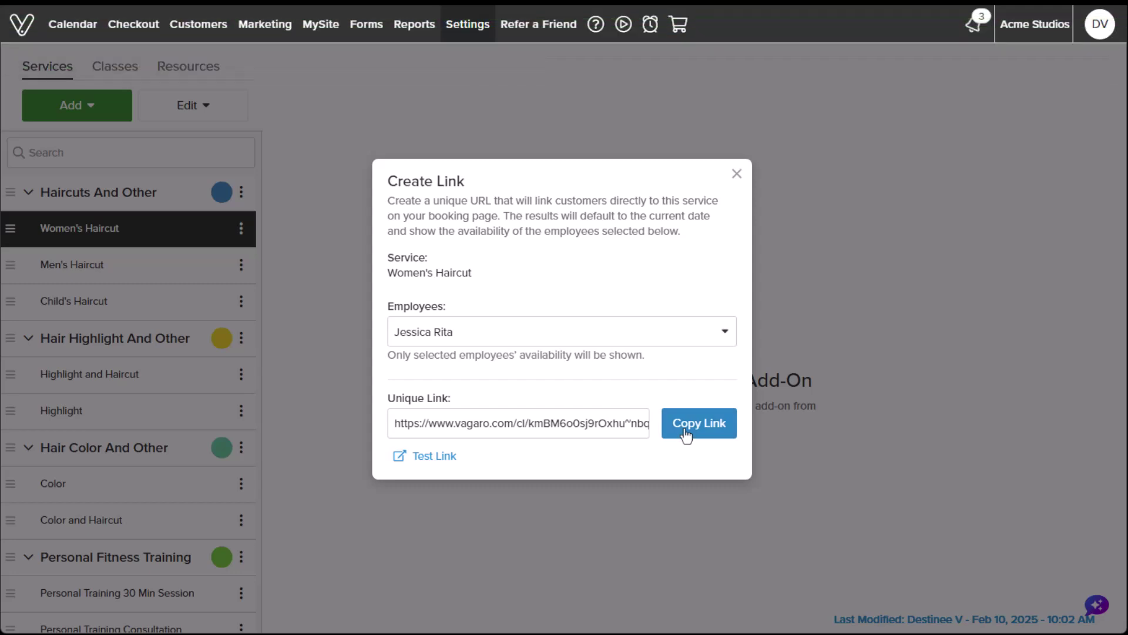
pyautogui.press('Escape')
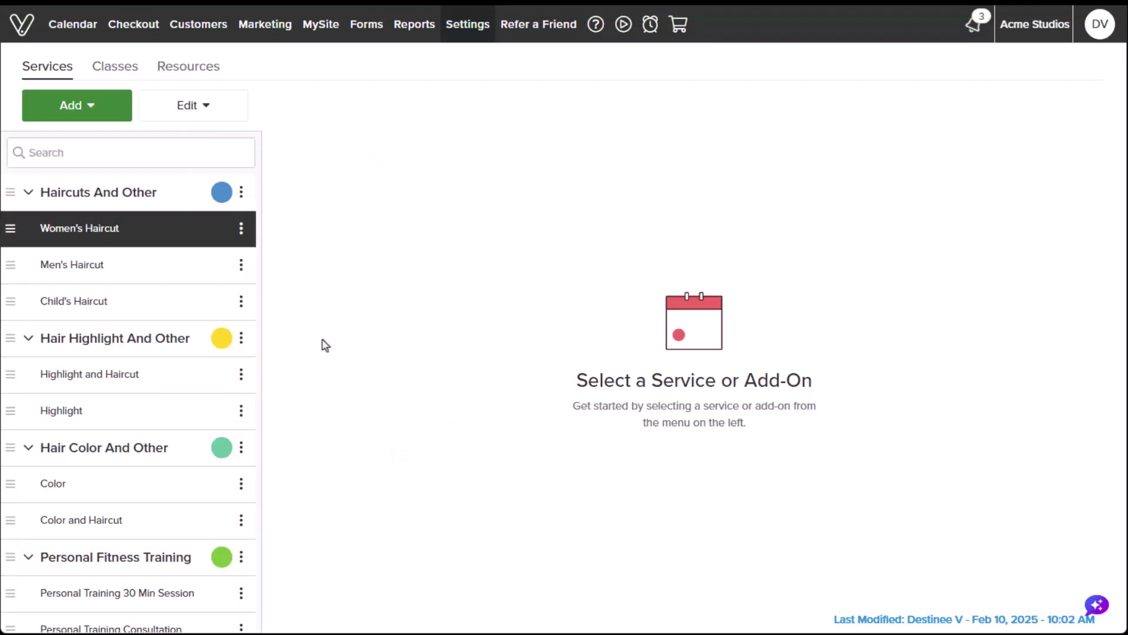
# Try creating a Frosted Tips for Hair class link and dismiss the cannot-create warning.
pyautogui.click(123, 76)
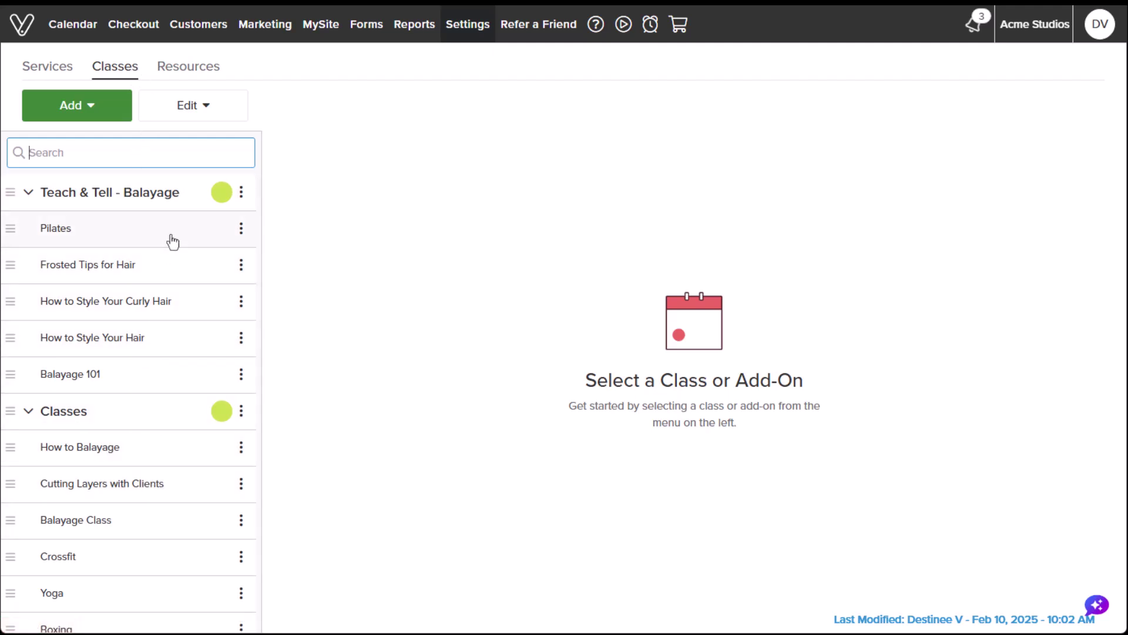
pyautogui.click(241, 266)
pyautogui.click(235, 393)
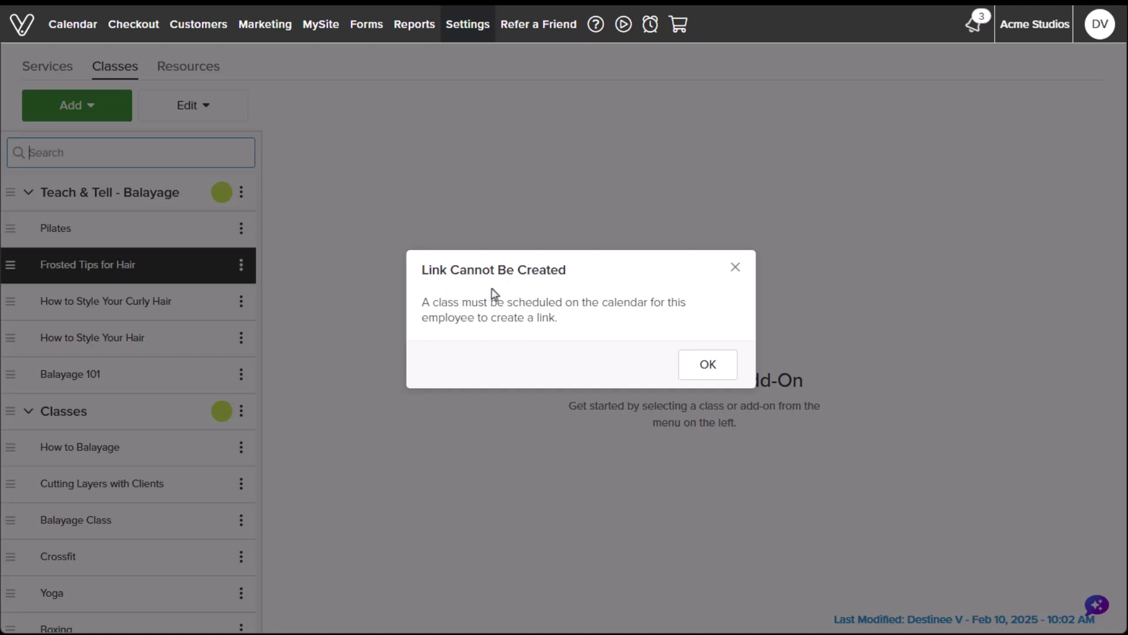
pyautogui.click(707, 367)
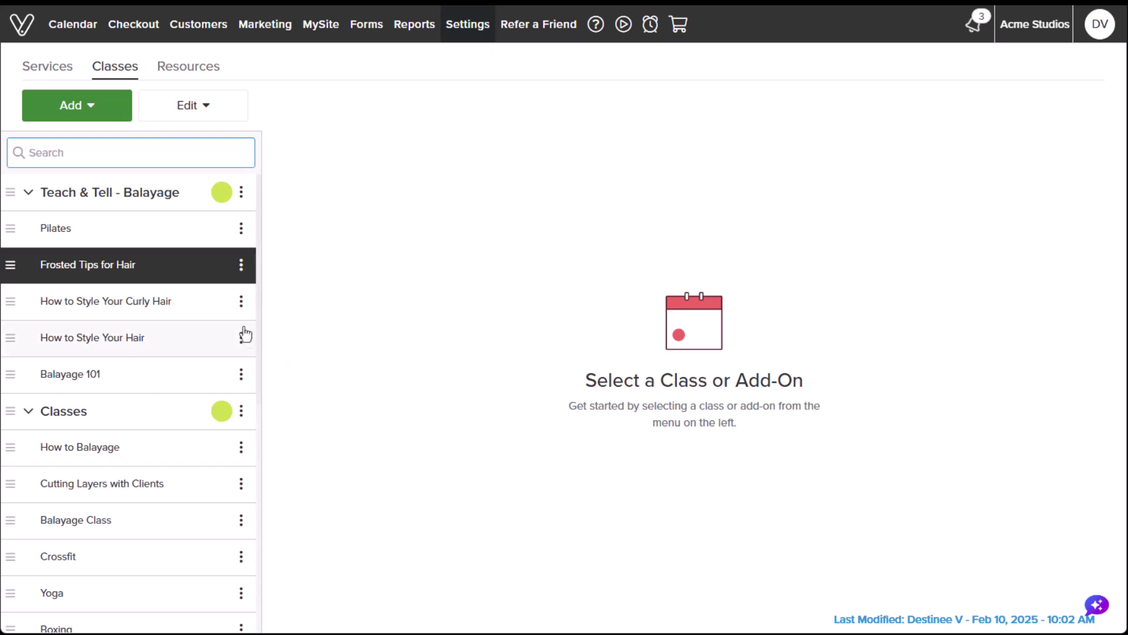
pyautogui.click(240, 302)
pyautogui.moveTo(237, 398)
pyautogui.click(227, 430)
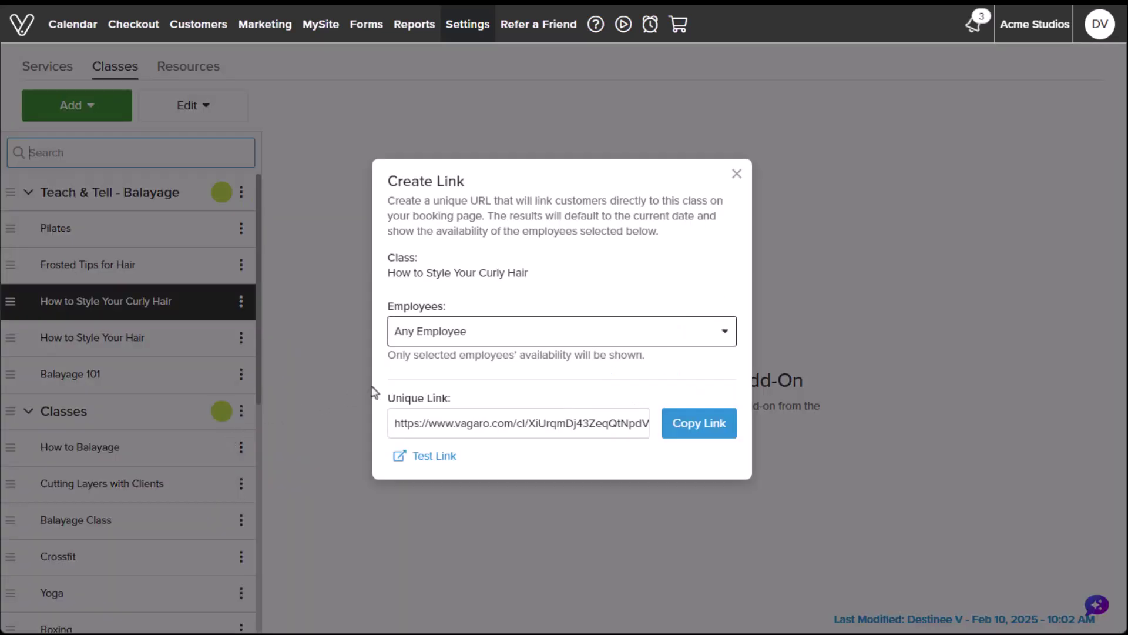
pyautogui.click(726, 332)
pyautogui.click(458, 459)
pyautogui.click(614, 296)
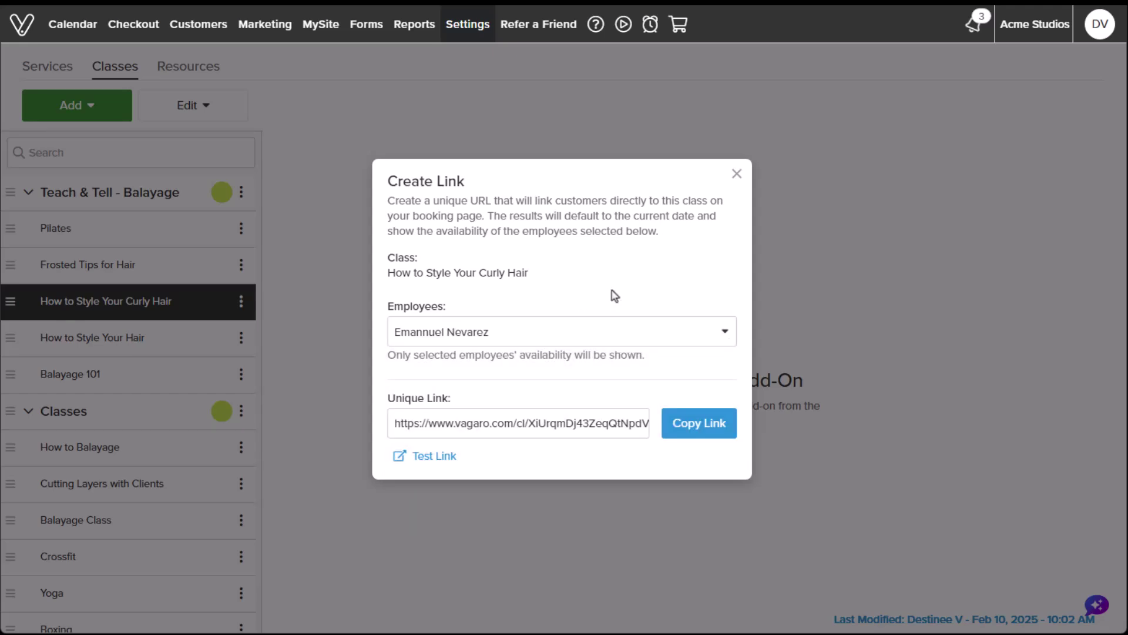
pyautogui.click(710, 435)
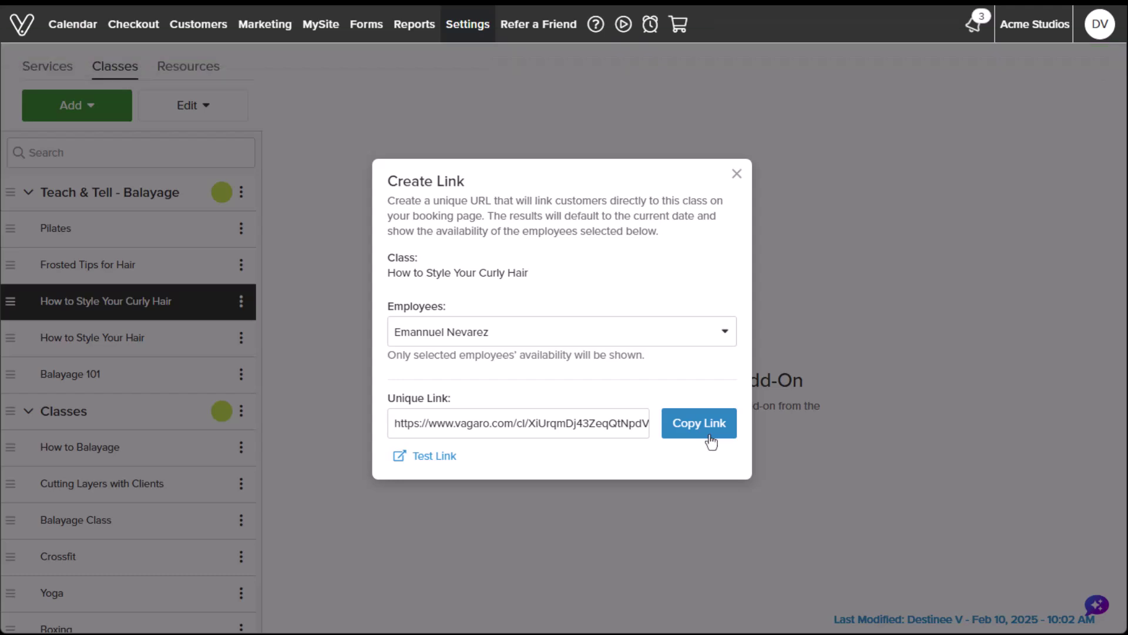
pyautogui.press('Escape')
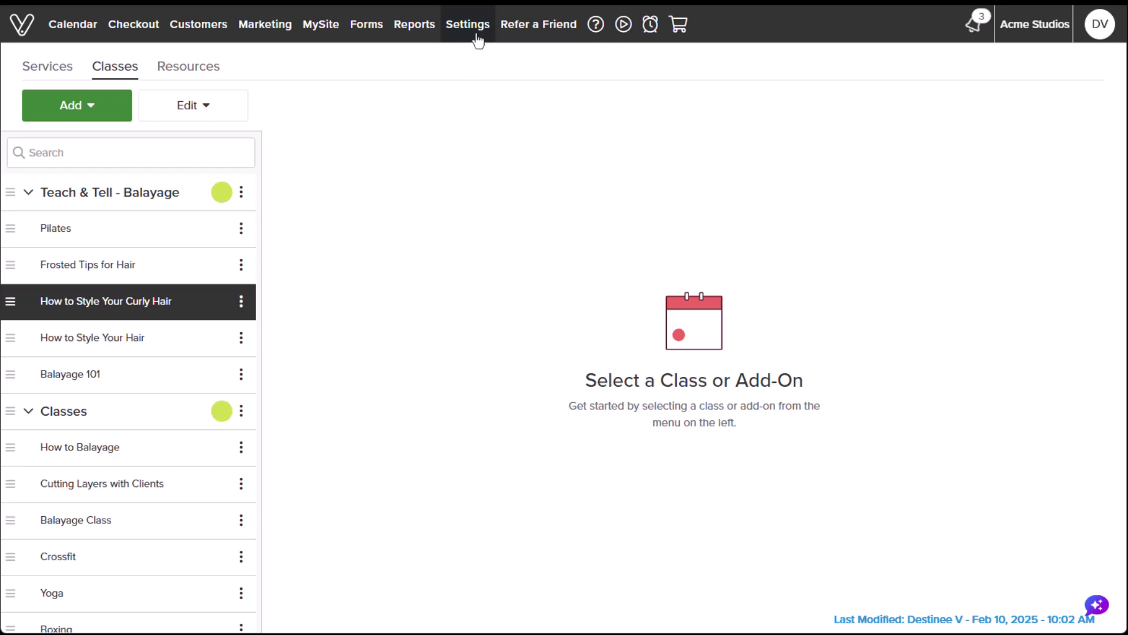
pyautogui.moveTo(468, 24)
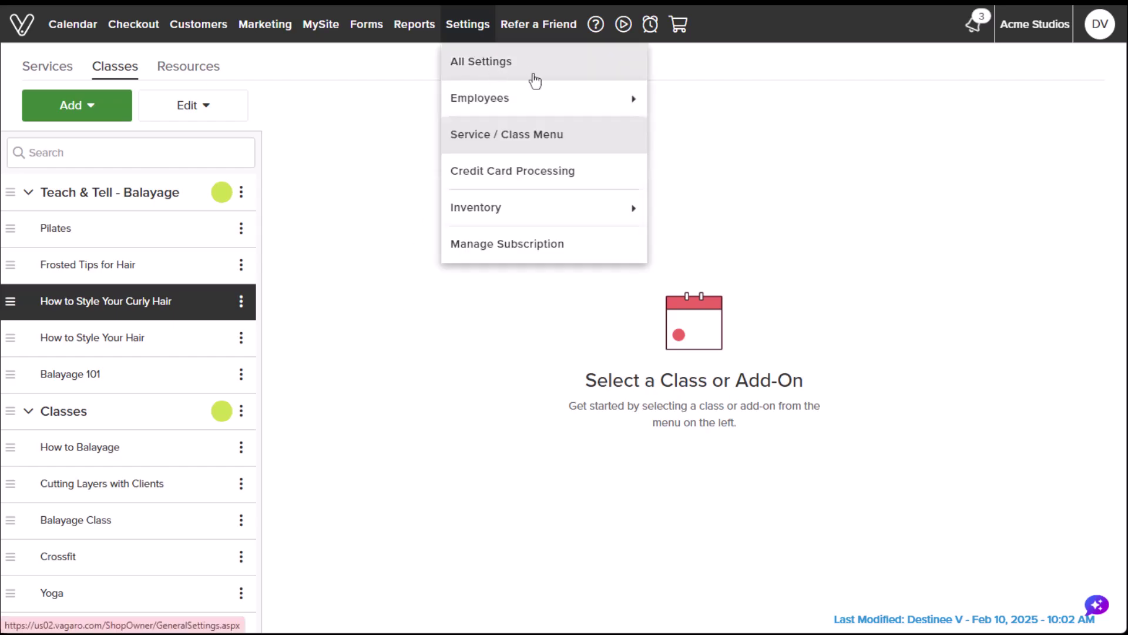
# Make Gold Membership visible online and save it.
pyautogui.click(534, 81)
pyautogui.moveTo(215, 119); pyautogui.dragTo(219, 344)
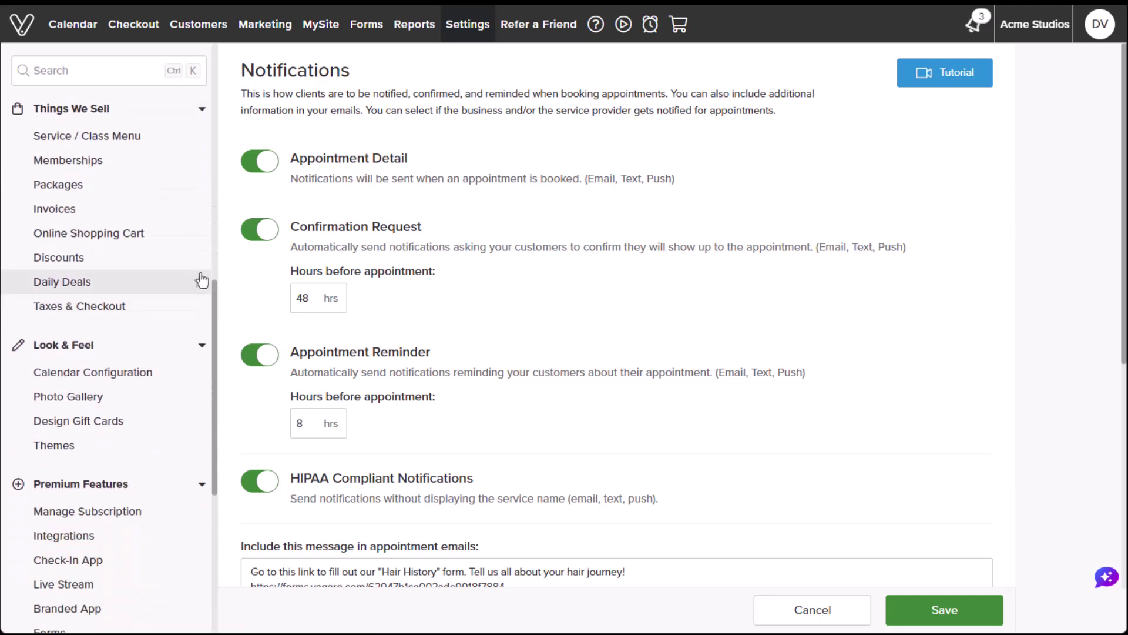
pyautogui.click(139, 170)
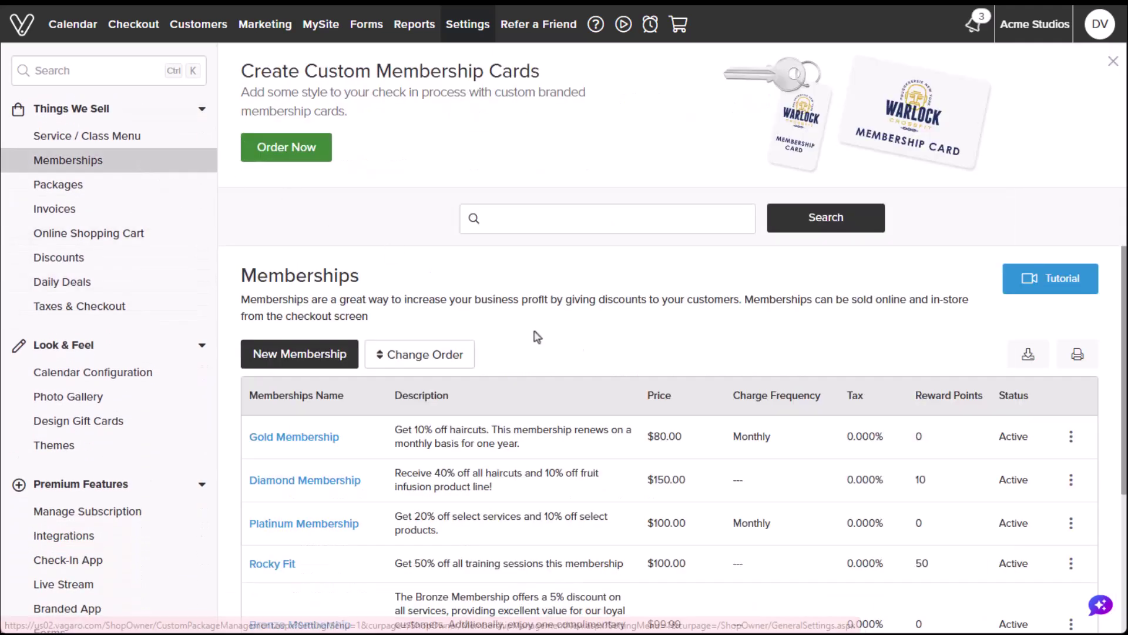
pyautogui.moveTo(1122, 346); pyautogui.dragTo(1118, 433)
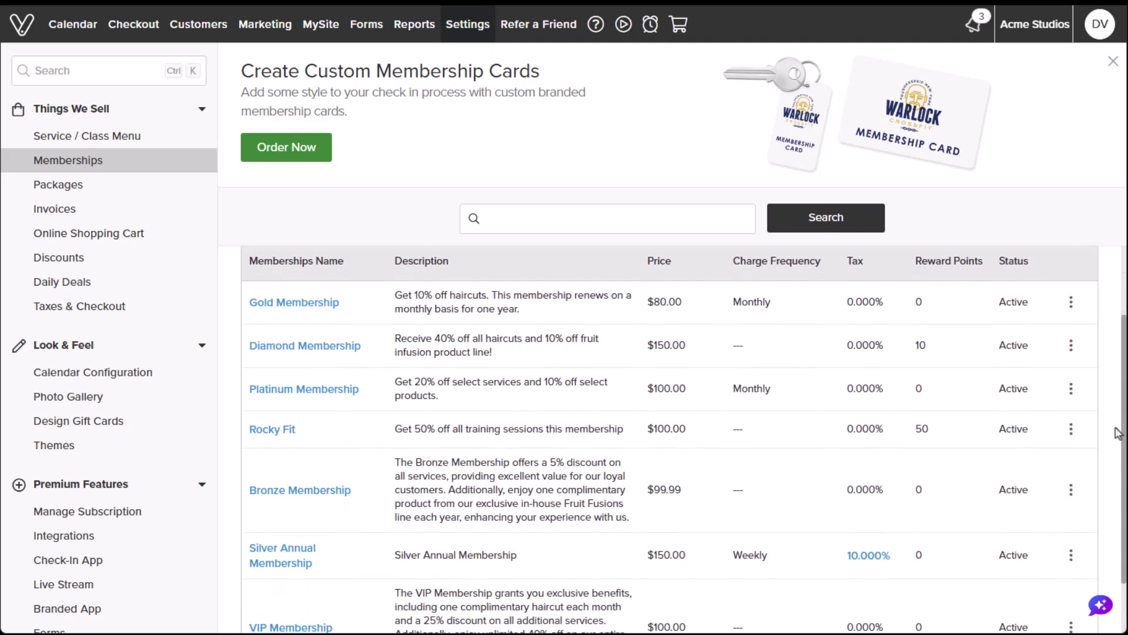
pyautogui.click(1071, 302)
pyautogui.click(1043, 348)
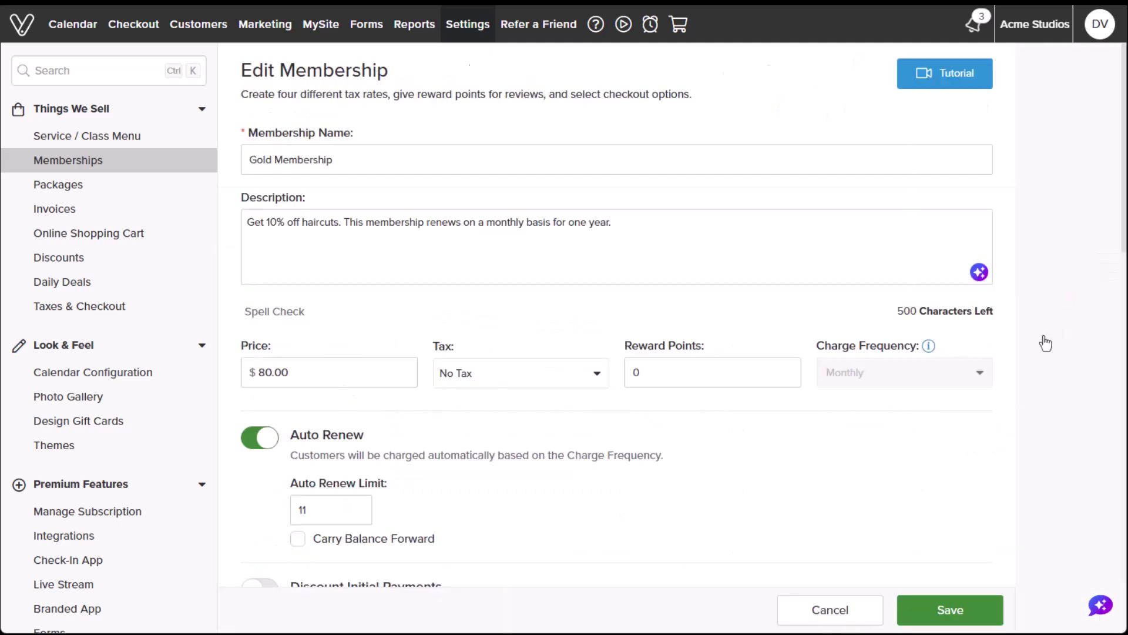
pyautogui.moveTo(1117, 254); pyautogui.dragTo(1120, 448)
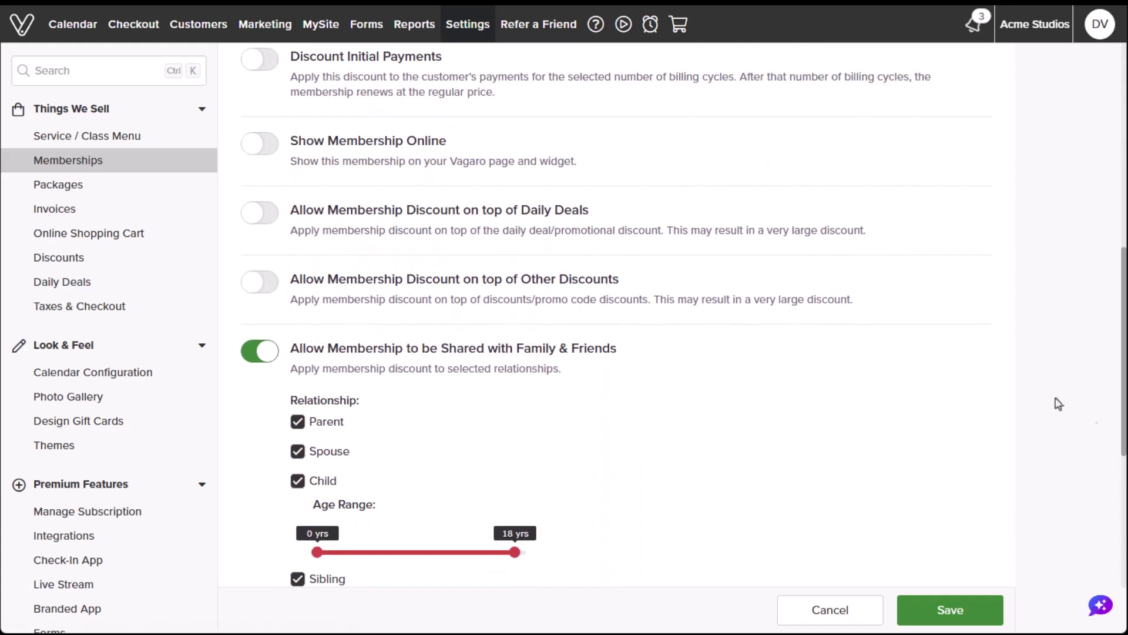
pyautogui.click(249, 149)
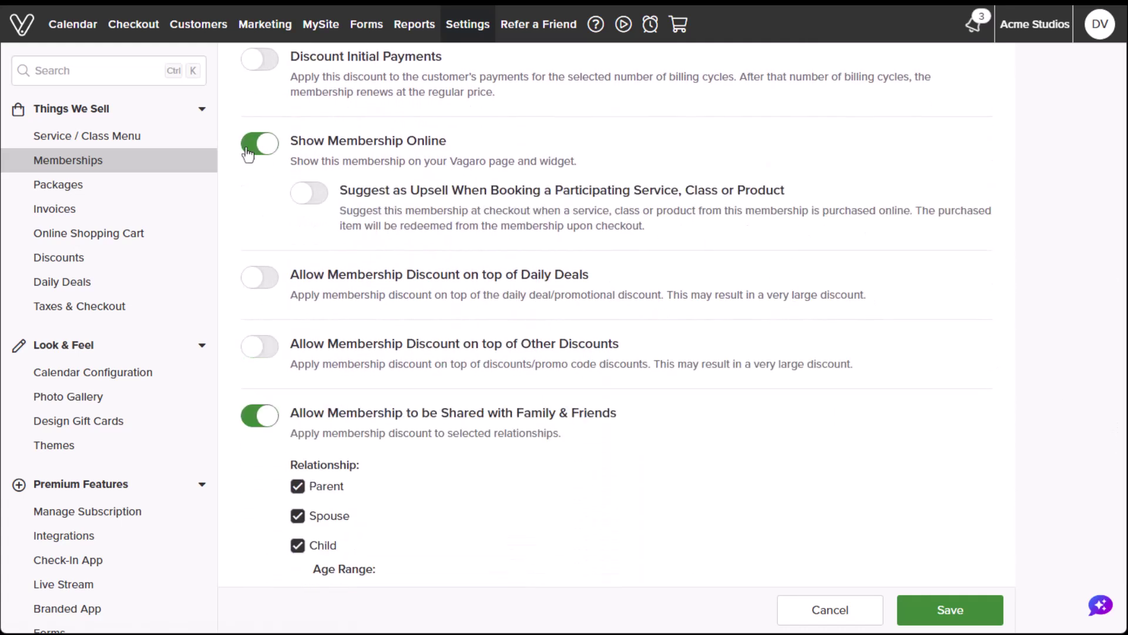
pyautogui.click(907, 599)
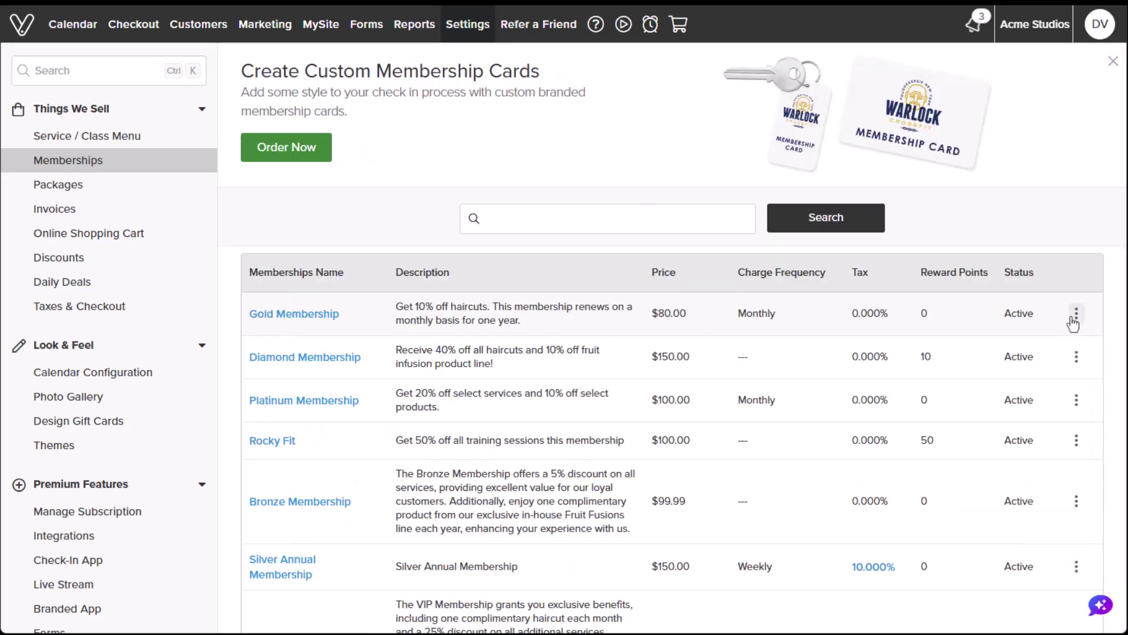
# Create and copy a shareable link for Gold Membership.
pyautogui.click(1077, 314)
pyautogui.click(1042, 467)
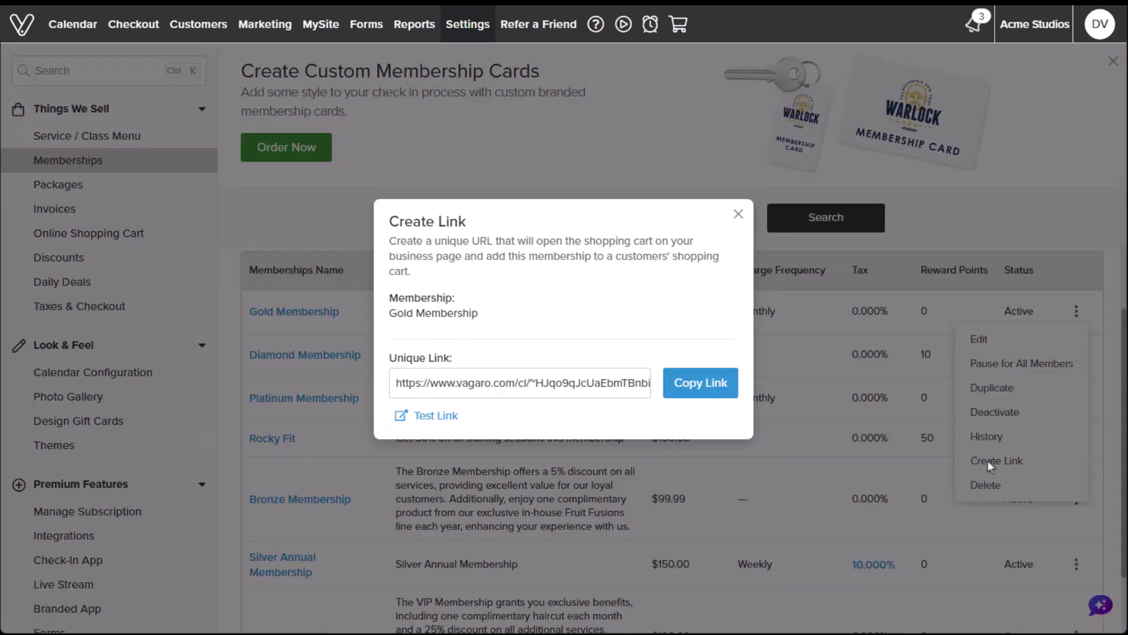
pyautogui.click(698, 396)
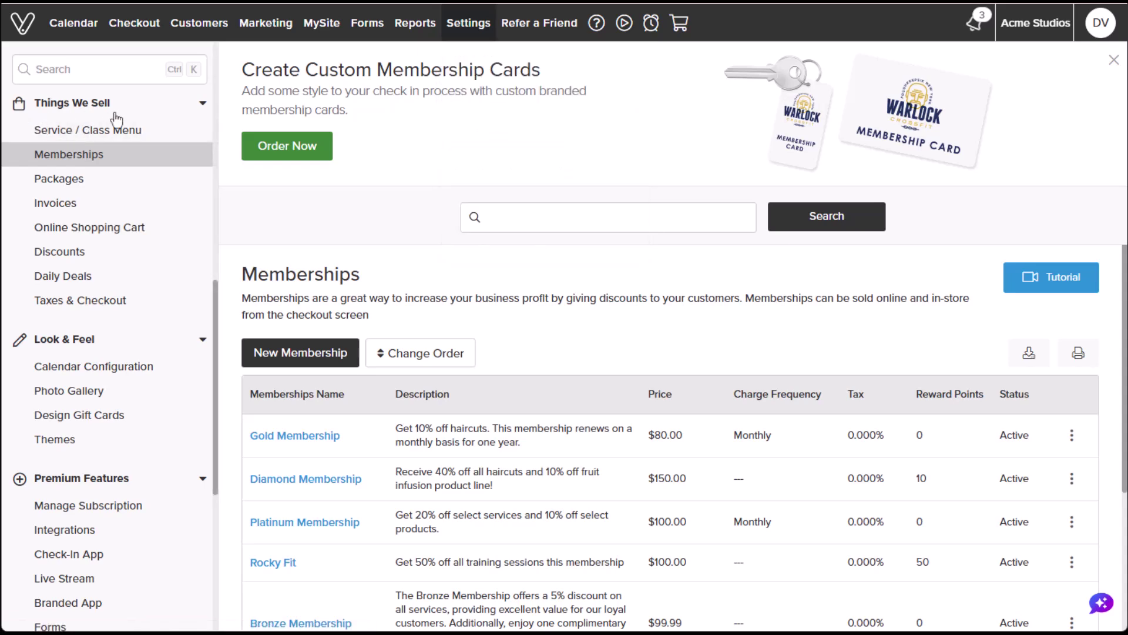
# Show the Premium Cuts package online and save it.
pyautogui.click(136, 181)
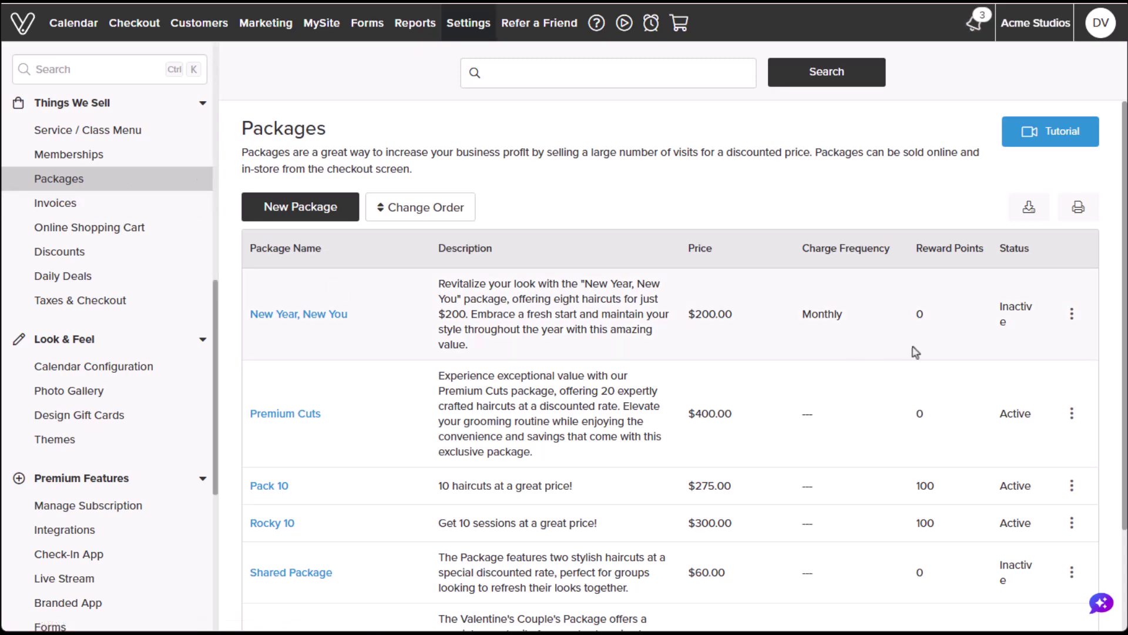
pyautogui.click(1071, 414)
pyautogui.click(980, 440)
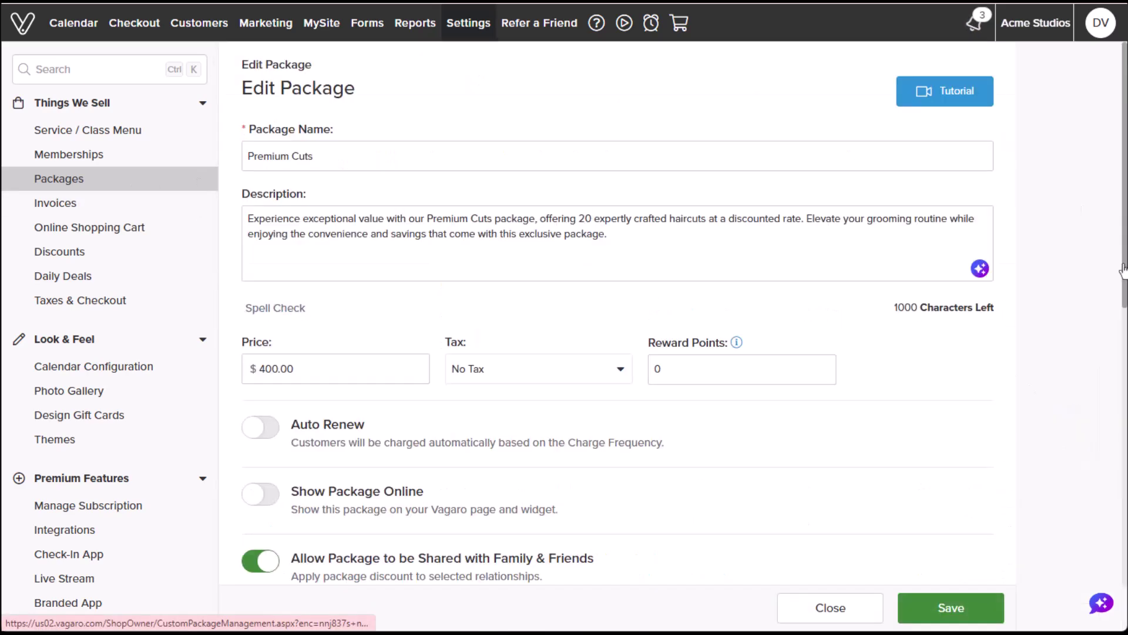
pyautogui.moveTo(1125, 269); pyautogui.dragTo(1116, 423)
pyautogui.click(265, 172)
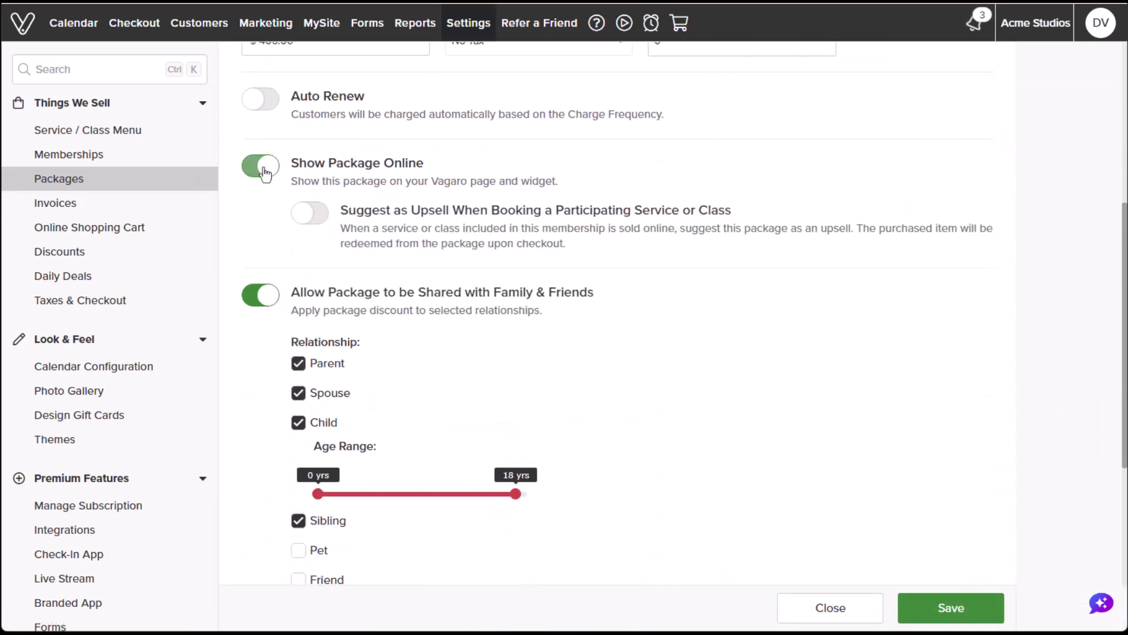
pyautogui.click(918, 607)
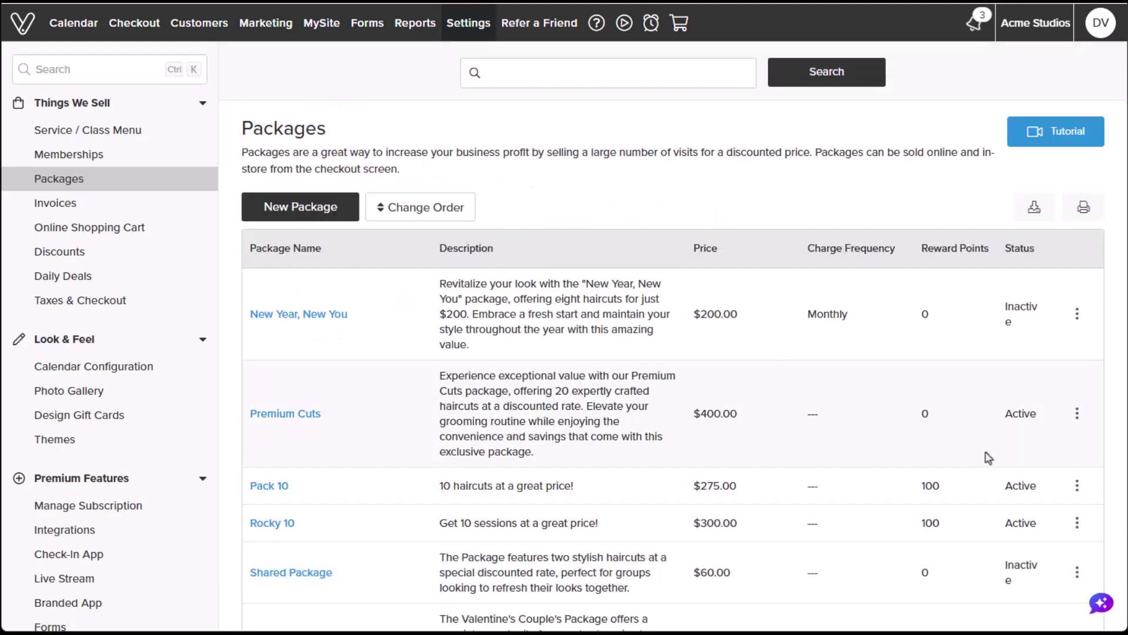
# Create and copy the Premium Cuts shareable link.
pyautogui.click(1078, 413)
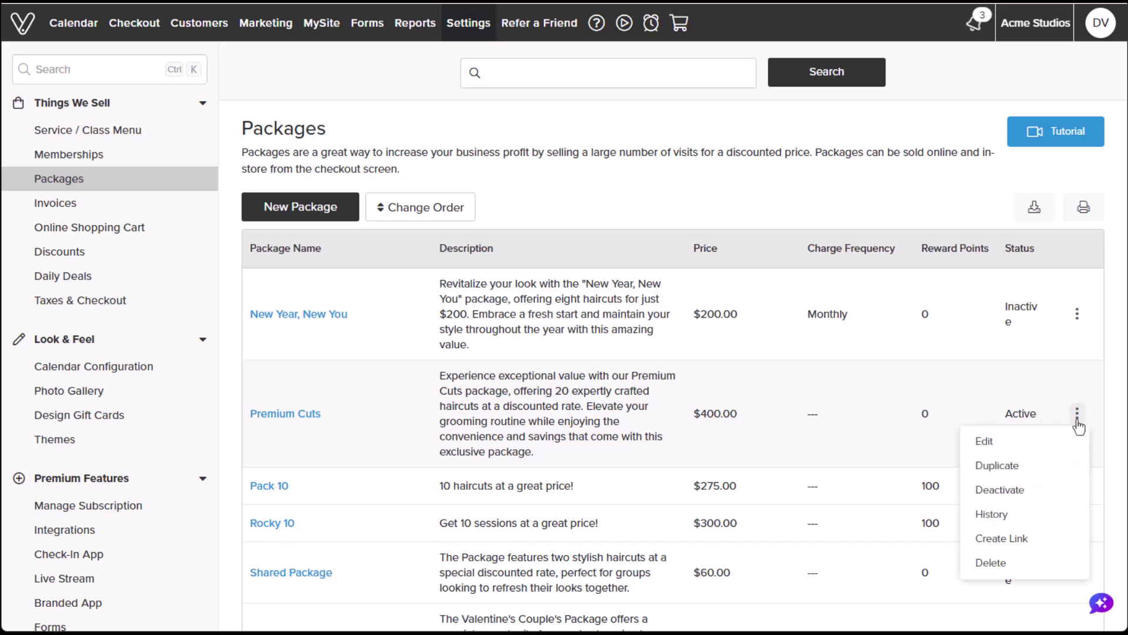
pyautogui.click(1049, 538)
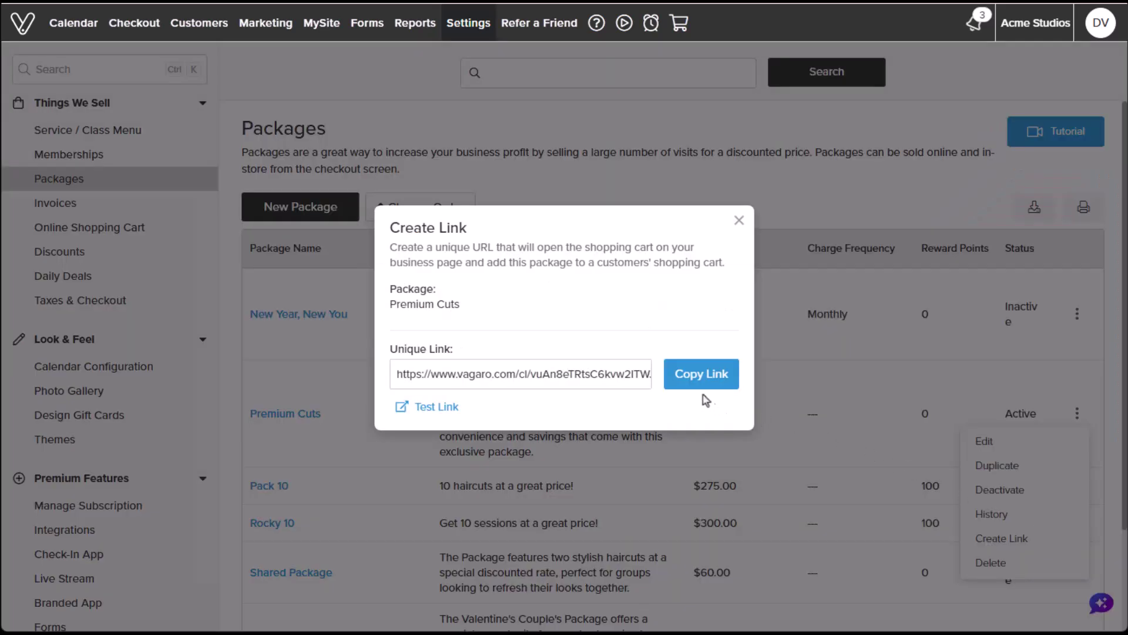
pyautogui.click(700, 374)
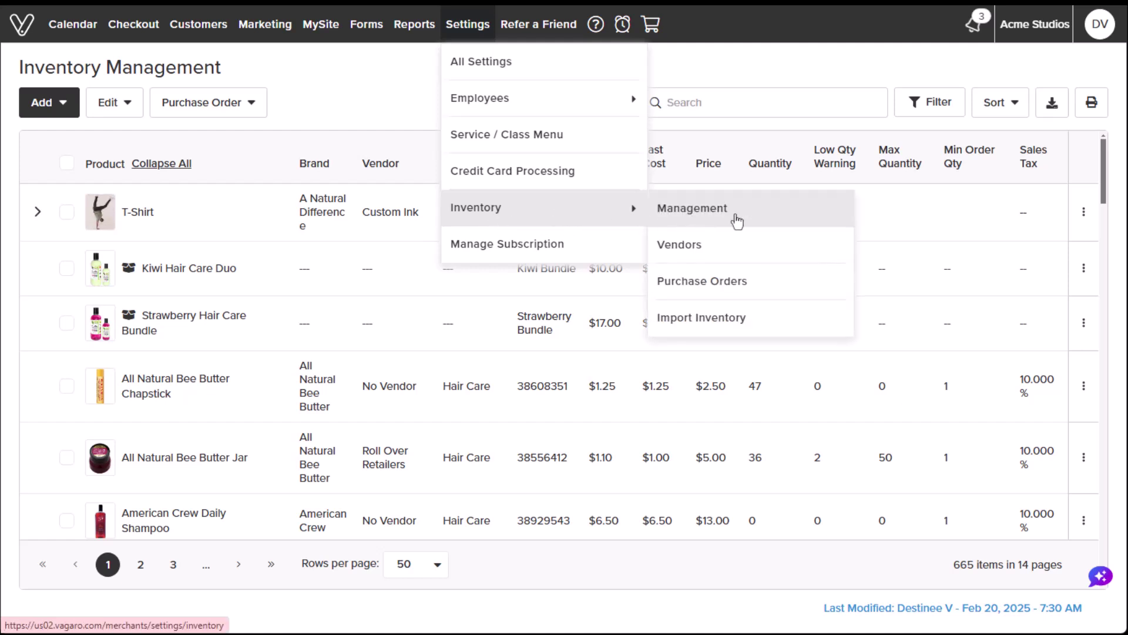
# Enable online selling for the Strawberry Hair Care Bundle and save it.
pyautogui.click(737, 220)
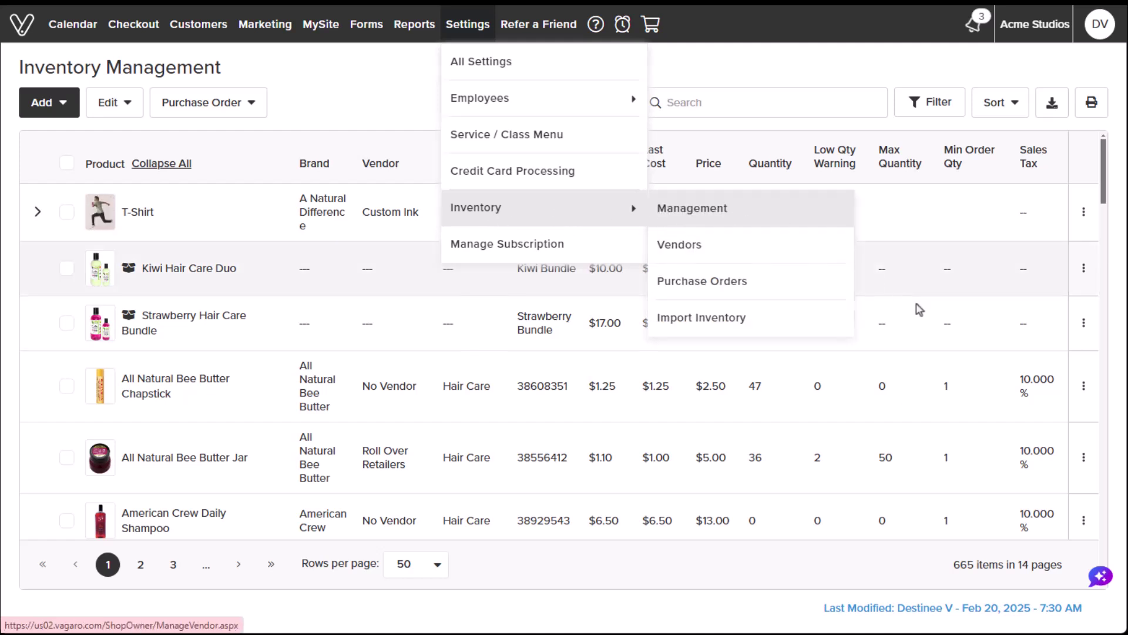
pyautogui.click(1084, 323)
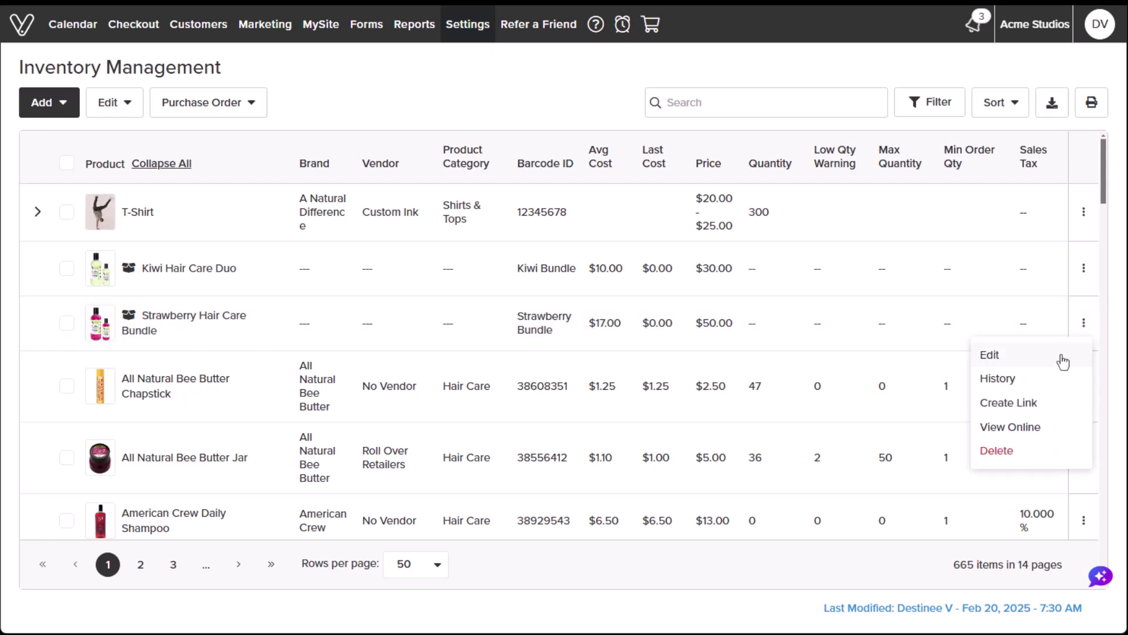
pyautogui.click(1061, 358)
pyautogui.scroll(-2, 1123, 491)
pyautogui.scroll(-2, 1124, 491)
pyautogui.scroll(-3, 1124, 491)
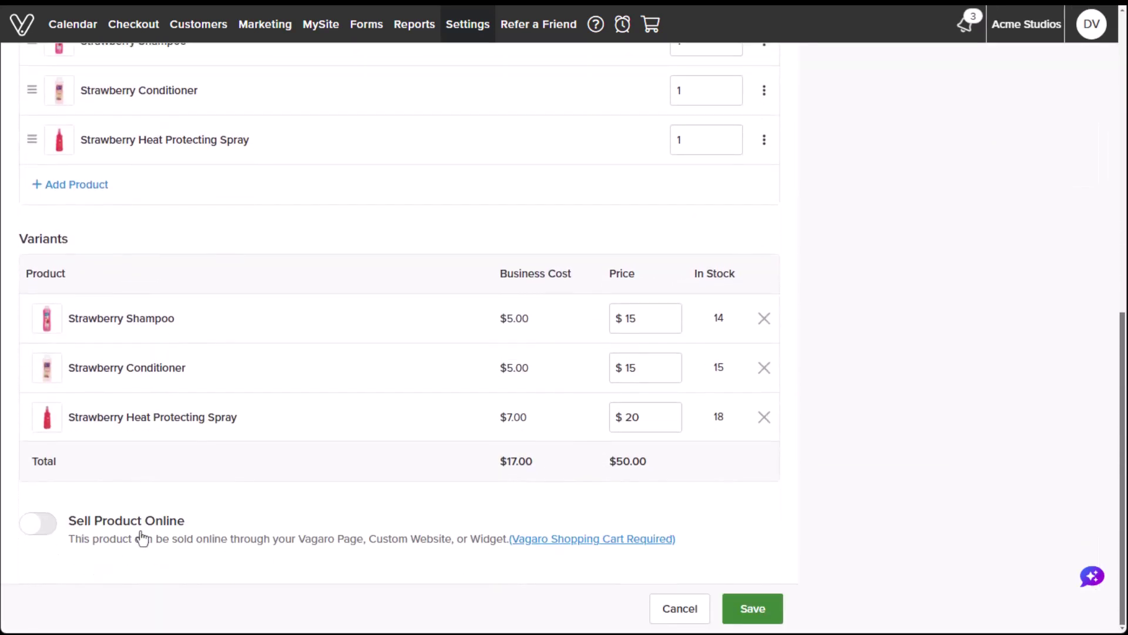
pyautogui.click(47, 532)
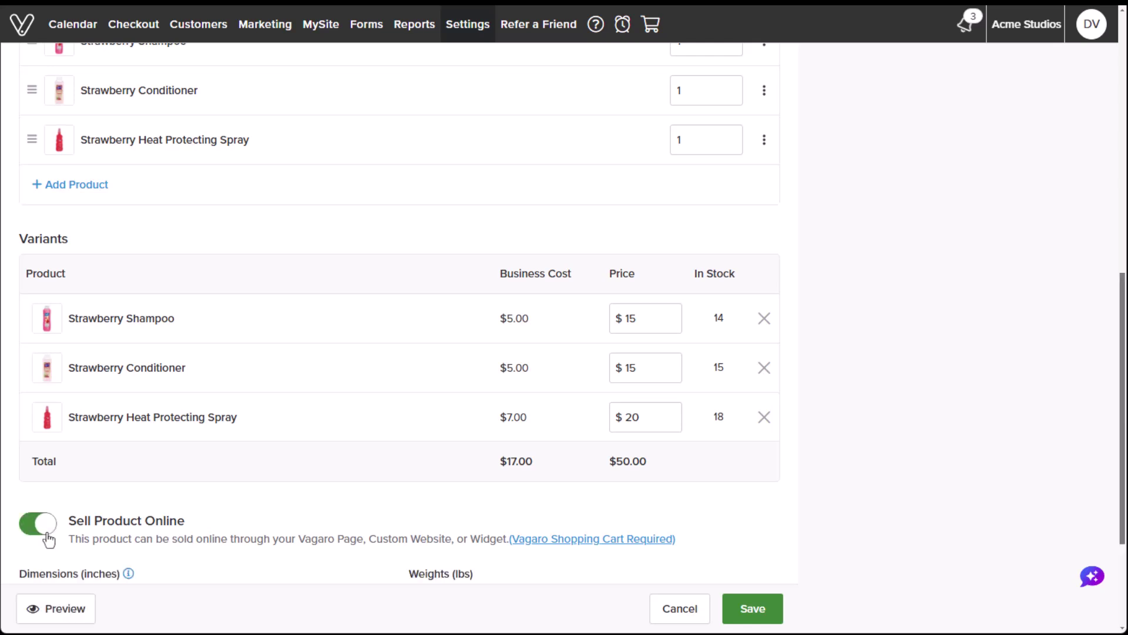
pyautogui.click(749, 607)
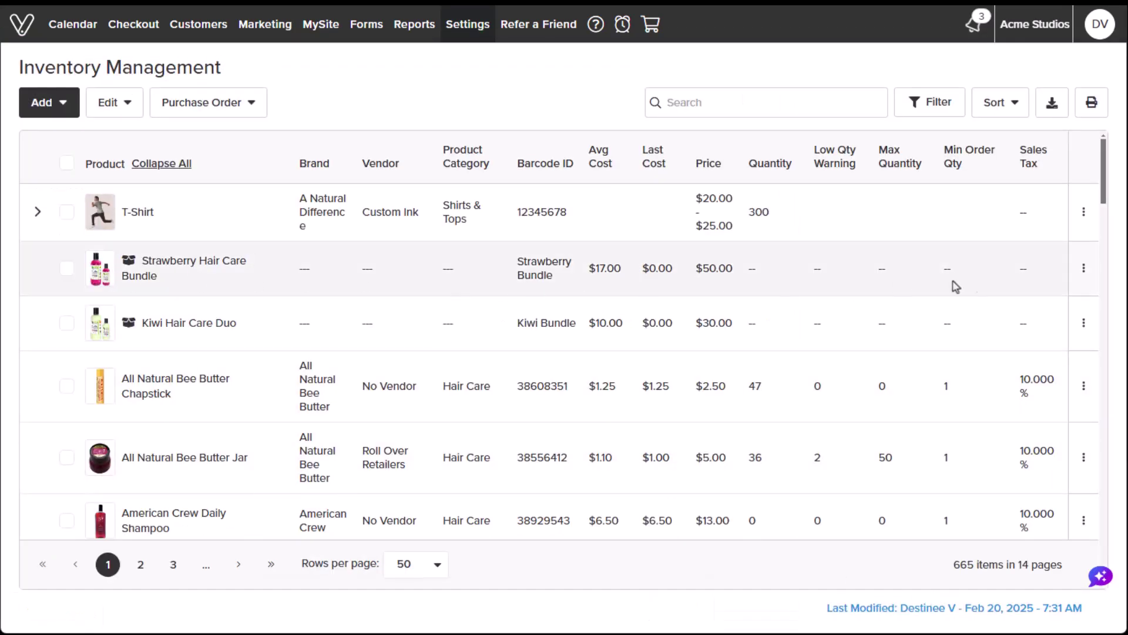
# Create and copy the Strawberry Hair Care Bundle's shareable product link.
pyautogui.click(1083, 268)
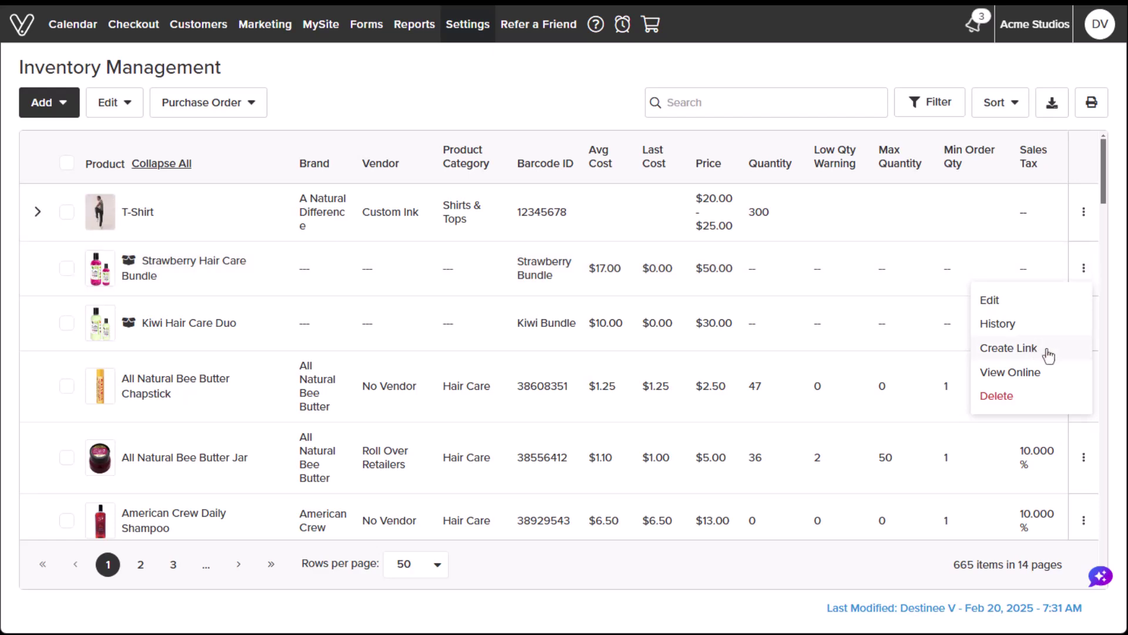
pyautogui.click(1044, 349)
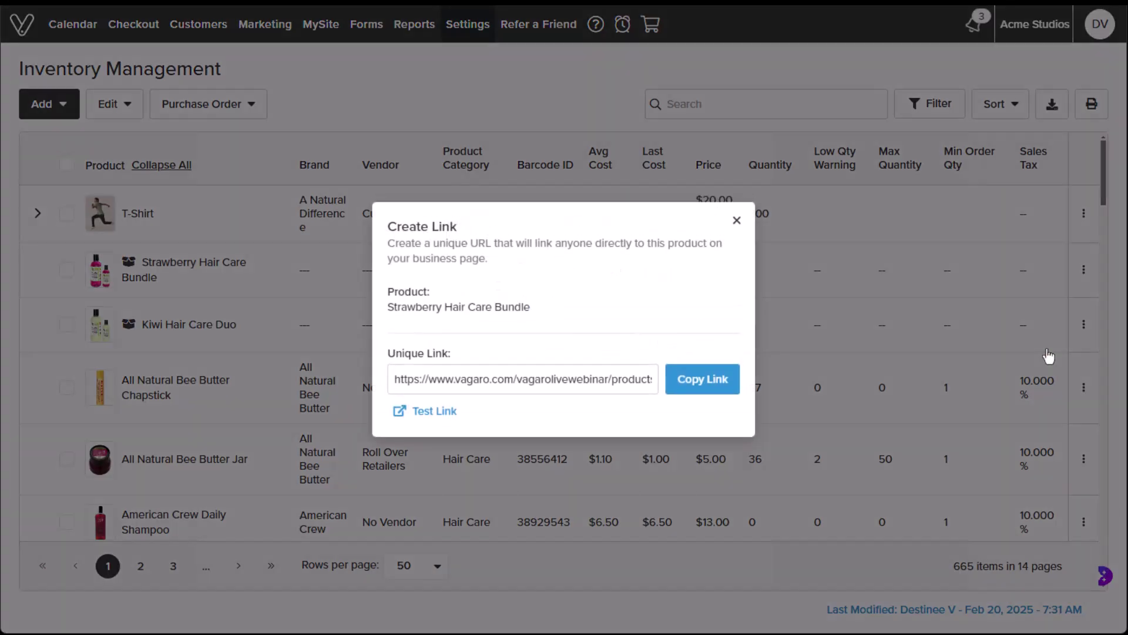
pyautogui.click(710, 394)
pyautogui.scroll(-2, 564, 353)
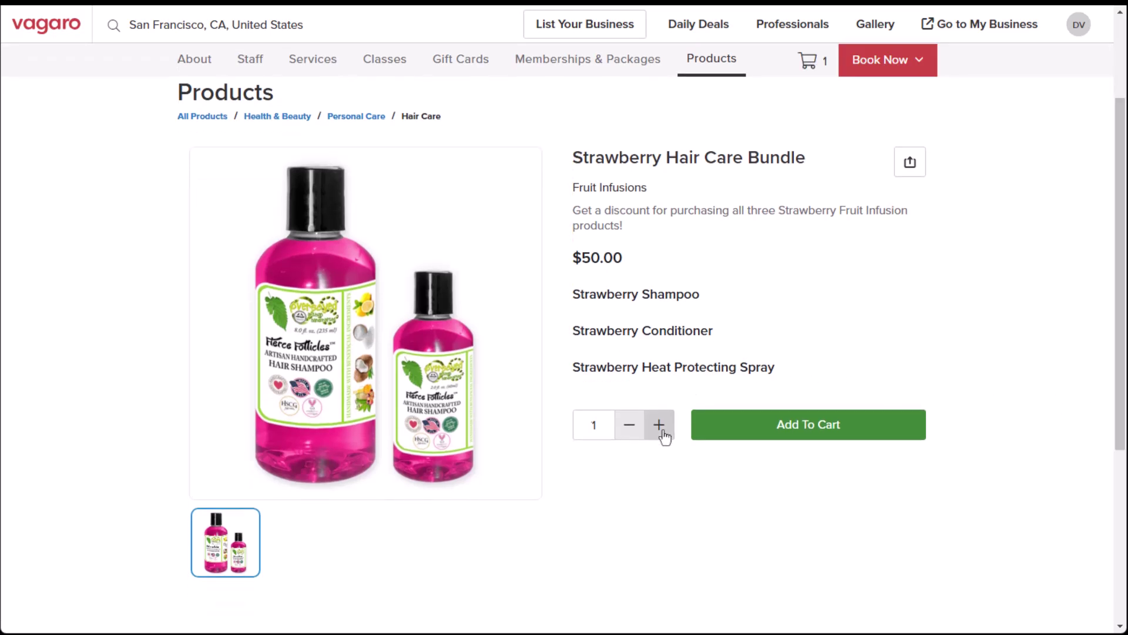
# Raise the bundle quantity to 2 and add it to the cart.
pyautogui.click(660, 430)
pyautogui.click(832, 443)
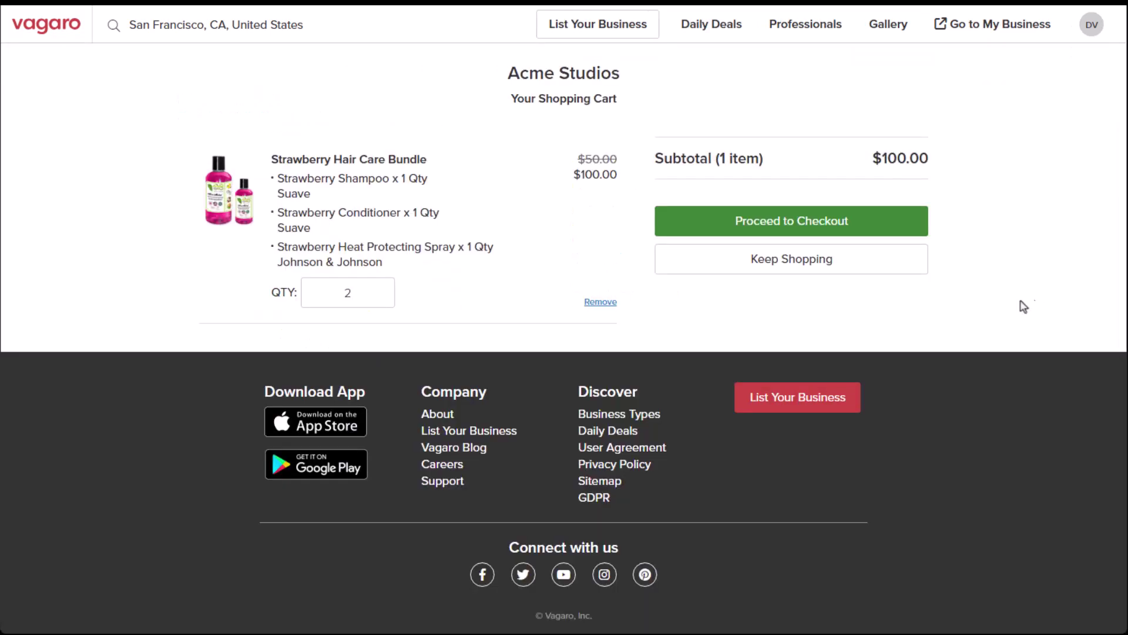